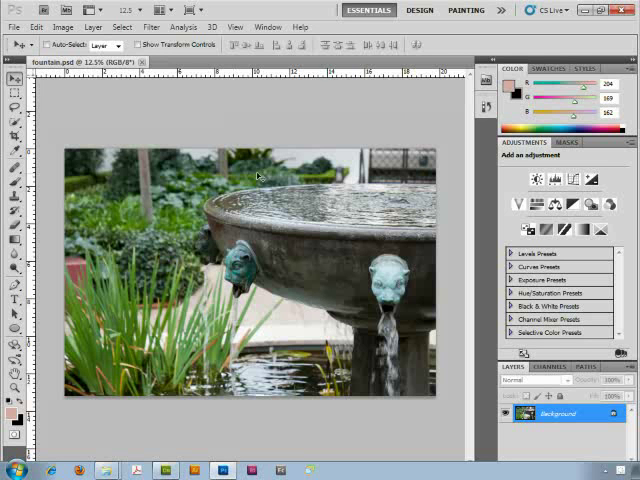
Convert the fountain photo's Background layer into an editable layer named Layer 0.
double_click(527, 414, "alt")
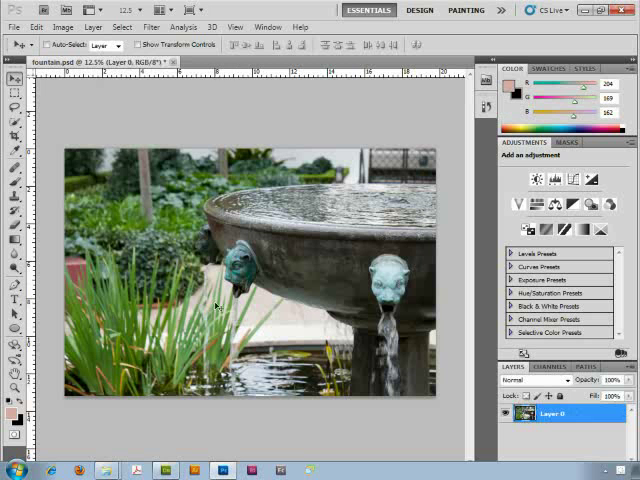
Crop over the whole photo with the bottom edge pulled below it, adding transparent canvas.
left_click(15, 133)
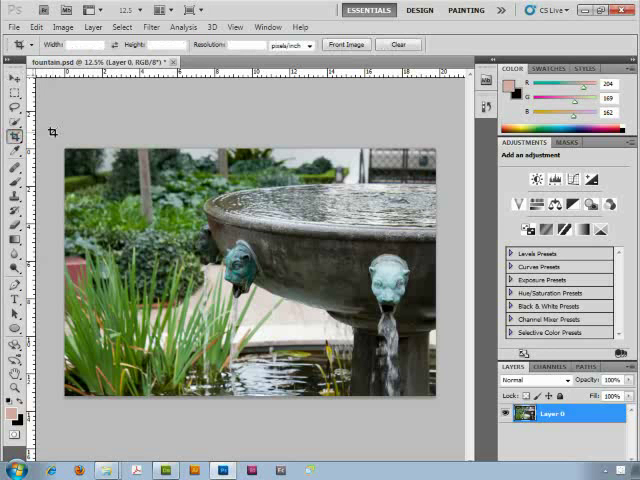
left_click_drag(62, 148, 440, 397)
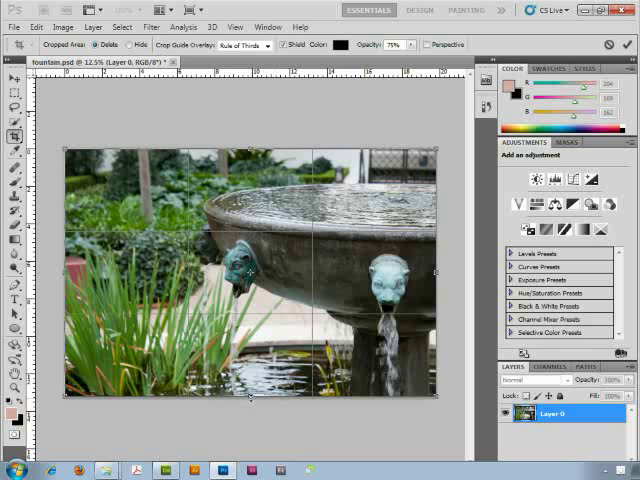
left_click_drag(250, 398, 250, 460)
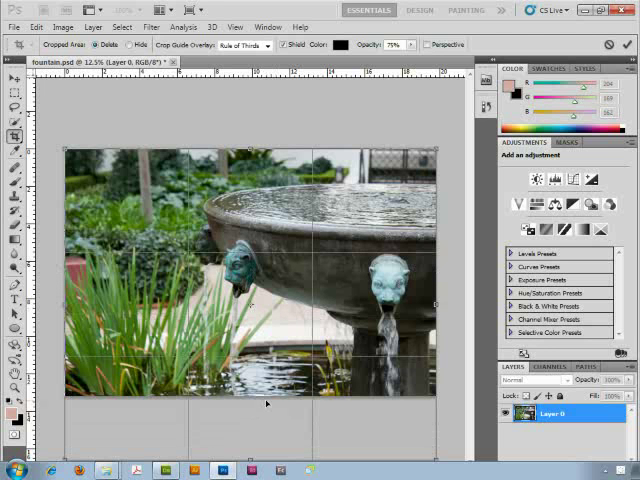
key("Return")
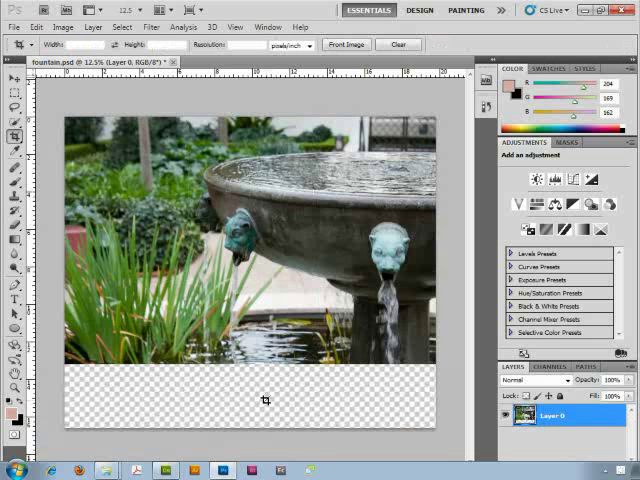